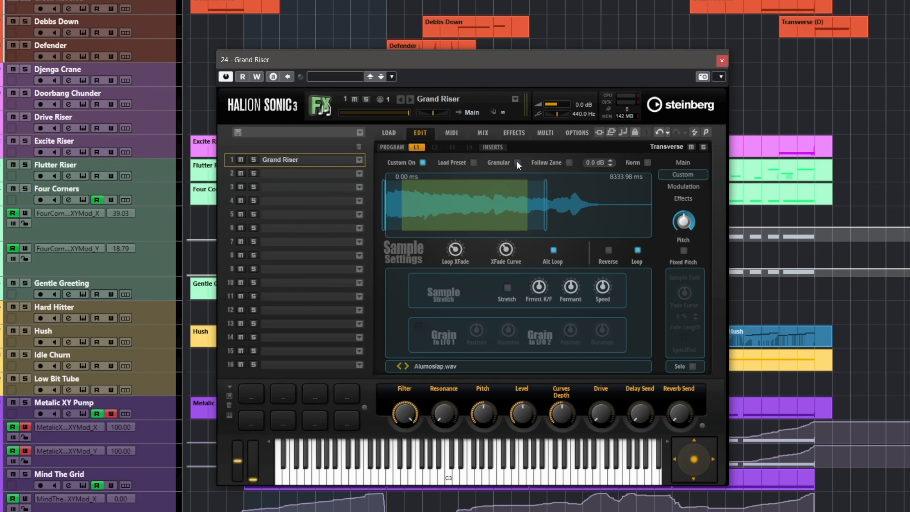
Step: Switch the Granular option for the Grand Riser patch's custom sample
left_click(517, 163)
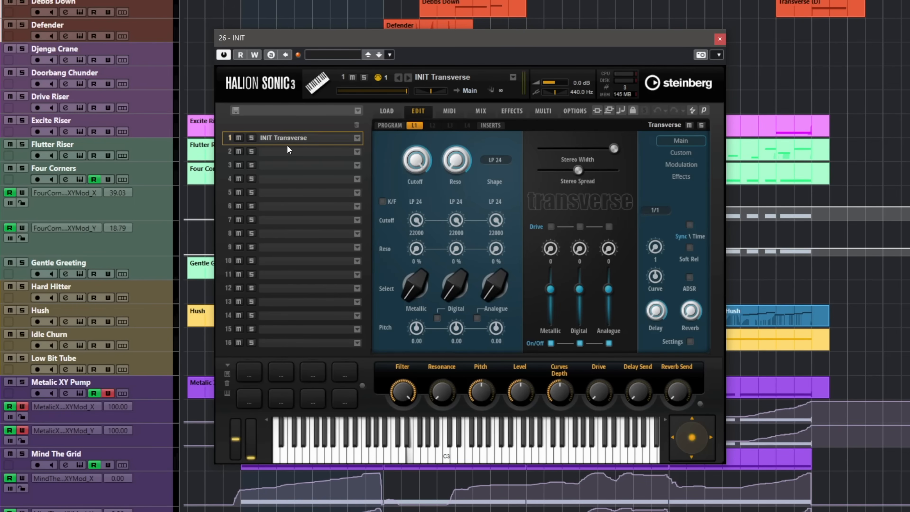
Step: Isolate the Metallic layer of the INIT Transverse patch and try its sound selector, keeping it at 1
left_click(609, 343)
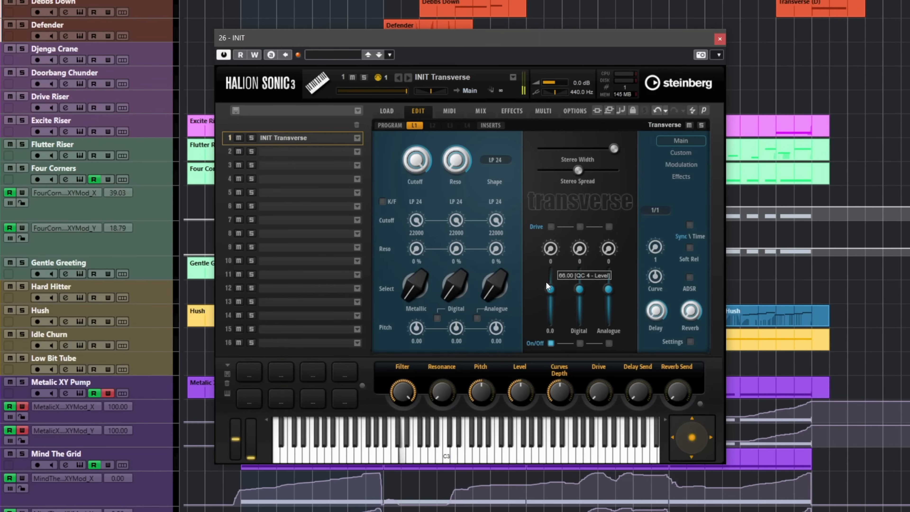
left_click(550, 342)
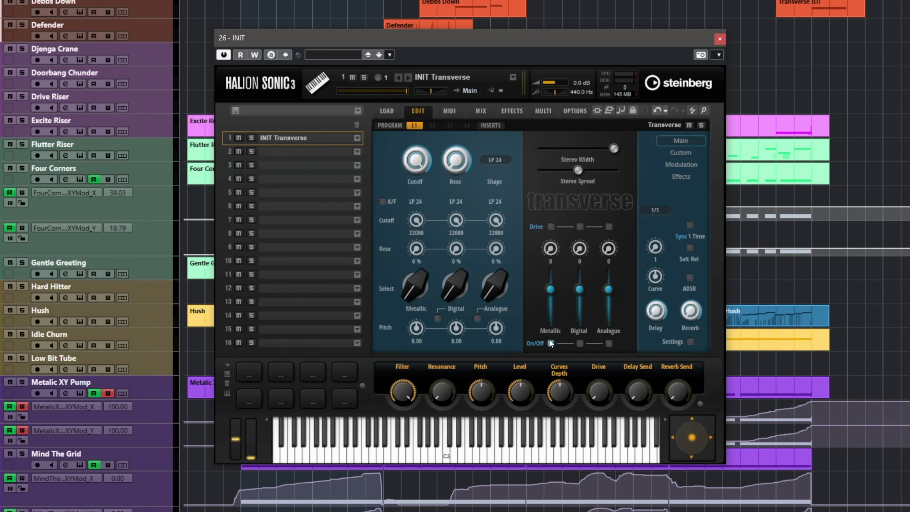
left_click(580, 343)
left_click(580, 343)
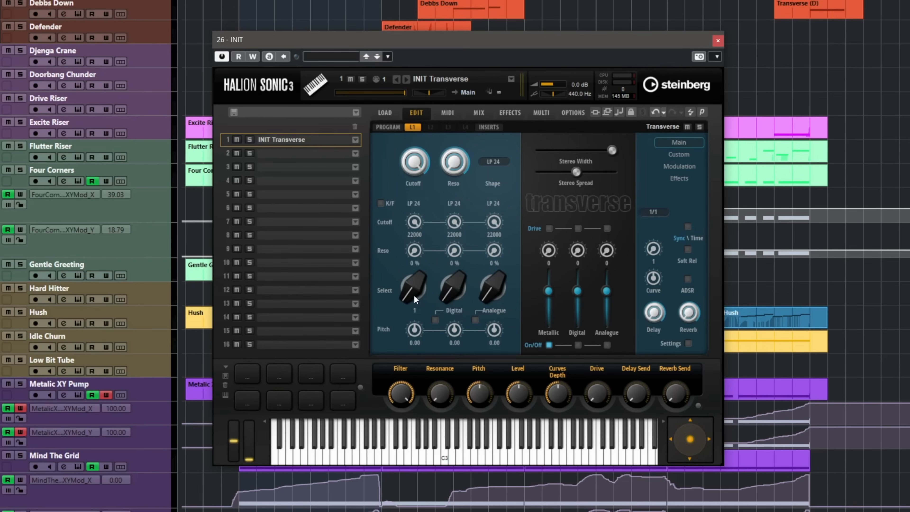
mouse_move(414, 295)
left_mouse_down()
mouse_move(430, 215)
mouse_move(413, 292)
left_mouse_up()
Step: Solo the Digital layer, audition sound 7, and choose another sound with the layer's alternate bank enabled
left_click(578, 345)
left_click_drag(453, 291, 462, 245)
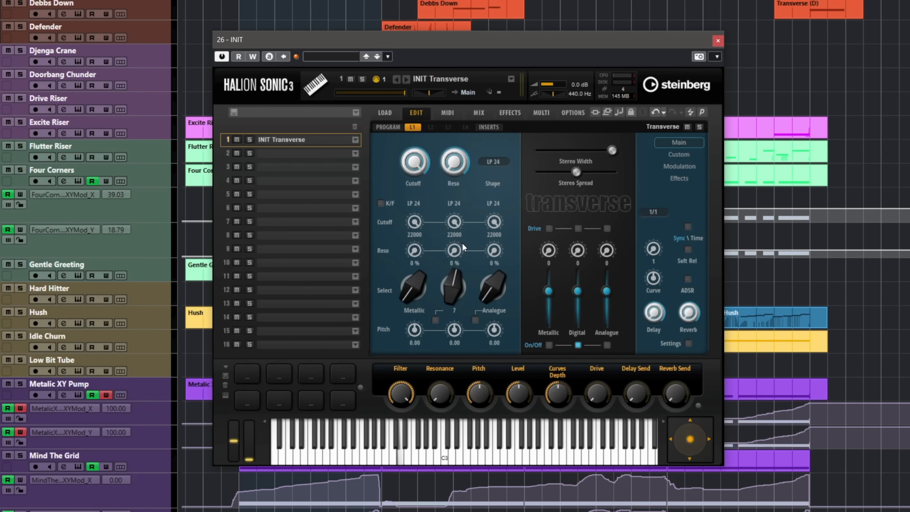
left_click(435, 319)
left_click_drag(450, 283, 447, 301)
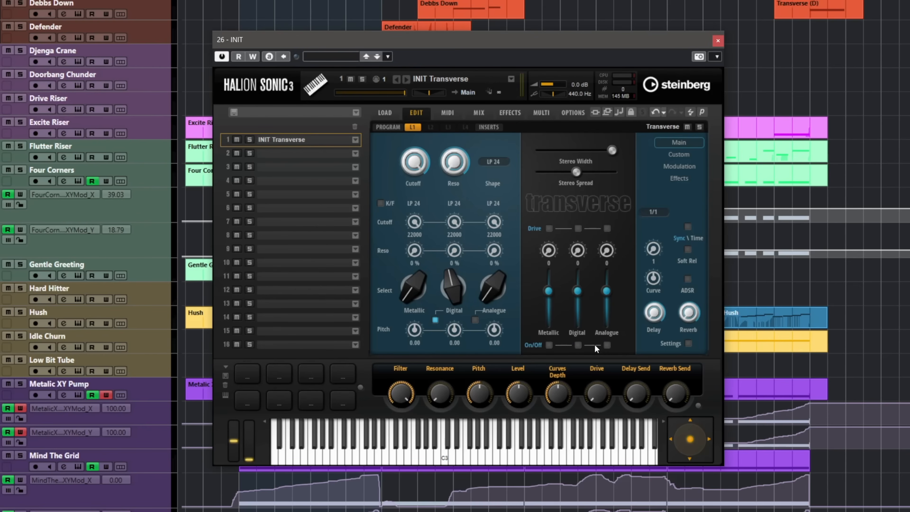
Step: Choose a different Analogue sound, and enable the Digital and Metallic layers alongside the Analogue layer
left_click_drag(486, 294, 493, 259)
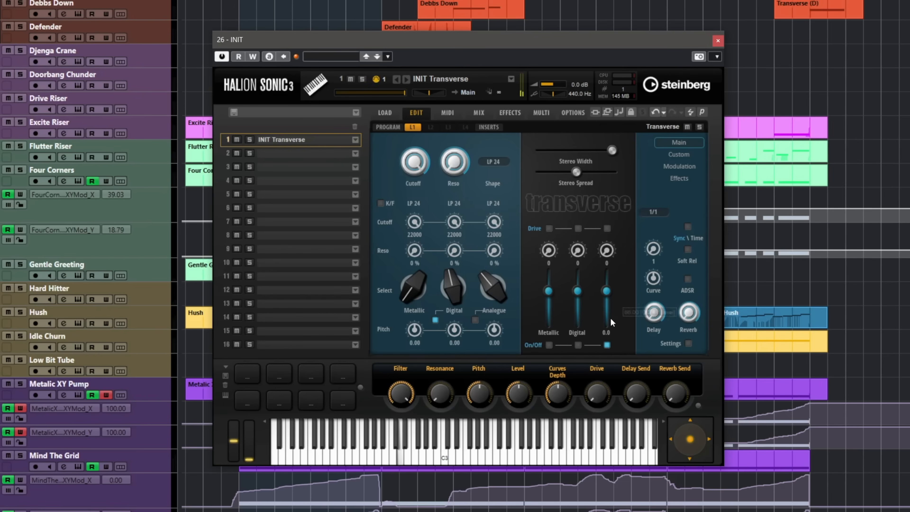
left_click(578, 345)
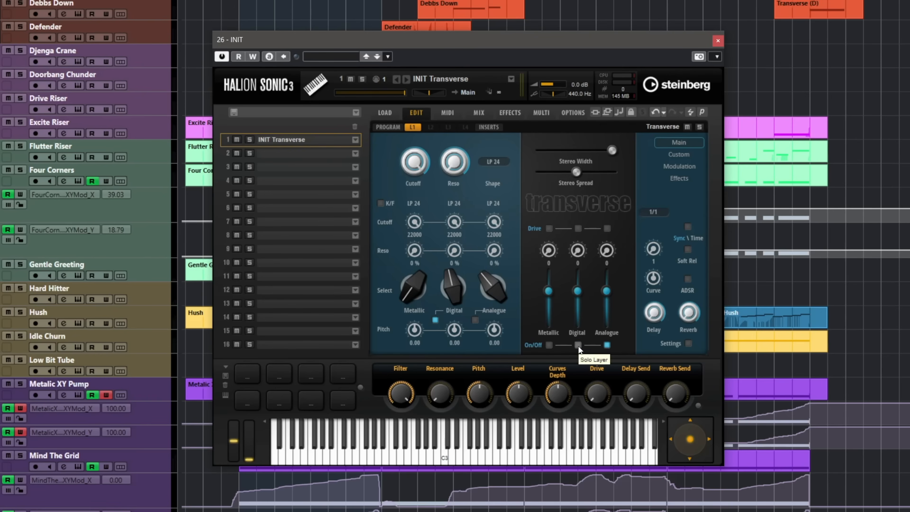
left_click(549, 345)
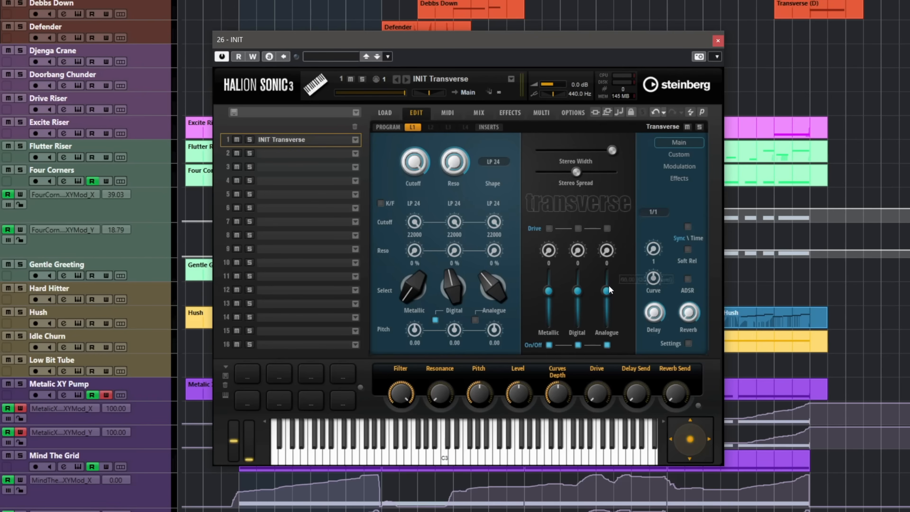
Step: Reset the Analogue drive to 0, set the enabled Digital drive to 15, and choose 1/1 as the sync note
left_click_drag(606, 250, 605, 243)
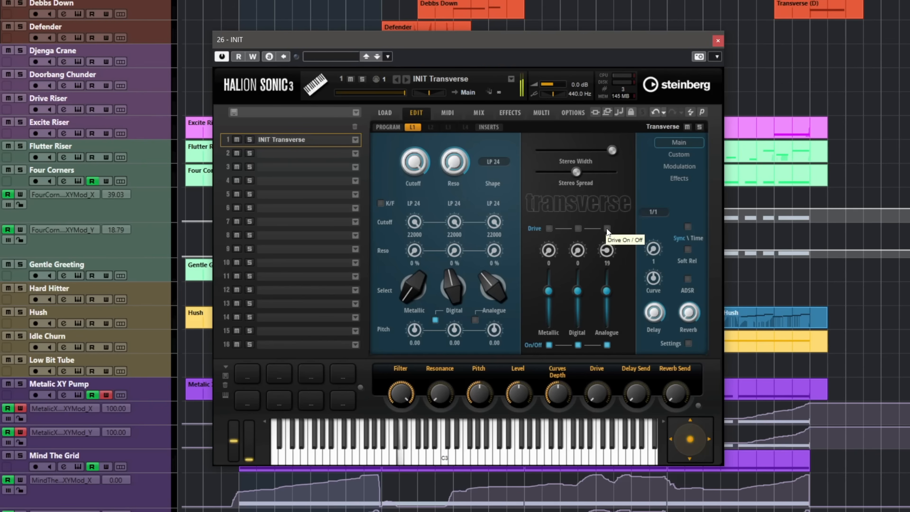
scroll(606, 251, "down", 1)
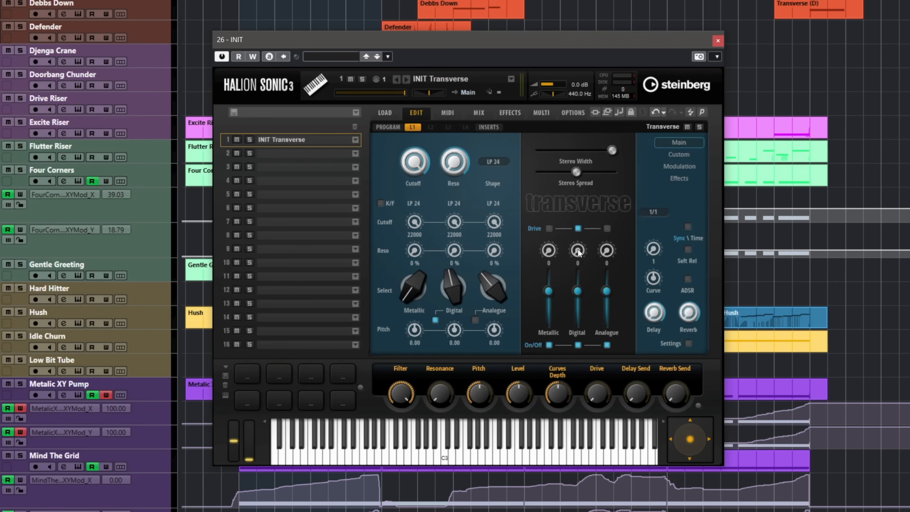
left_click_drag(578, 250, 580, 220)
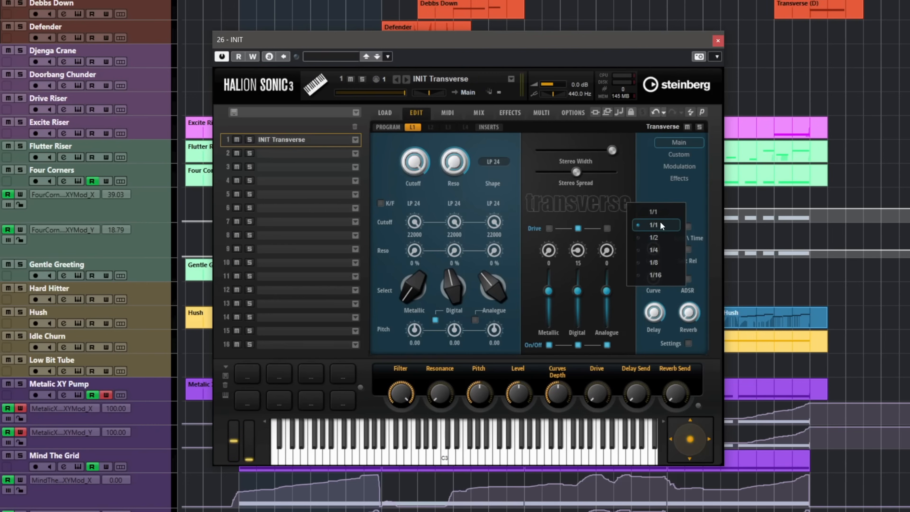
left_click(657, 224)
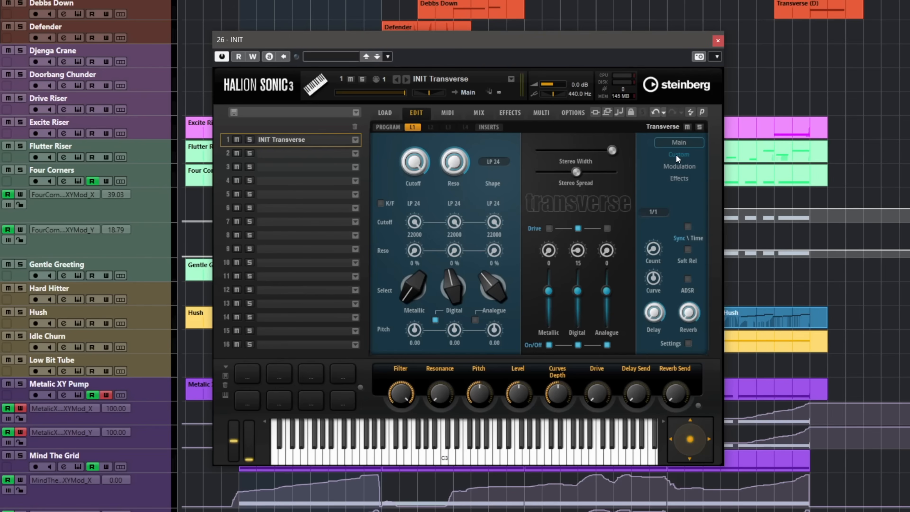
Step: Open the modulation page and move the XY pad to about X 58.71, Y 55.76
left_click(675, 165)
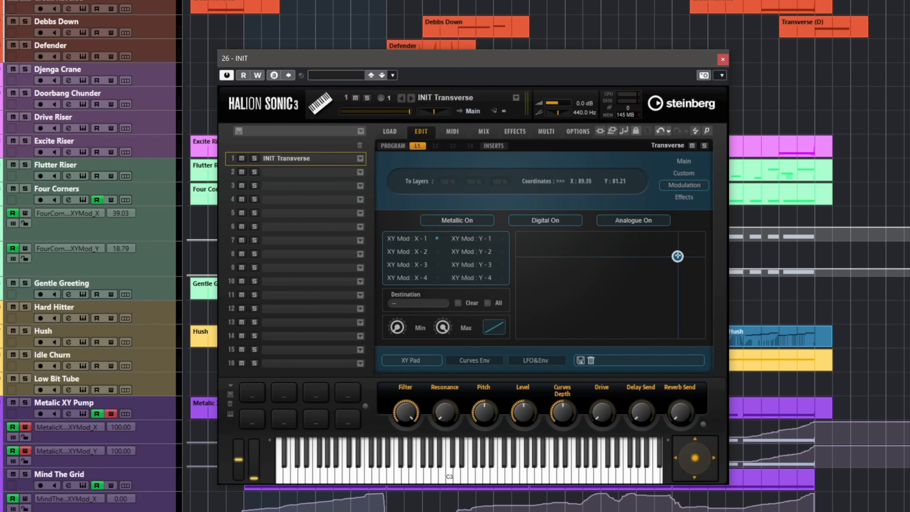
left_click_drag(523, 260, 603, 284)
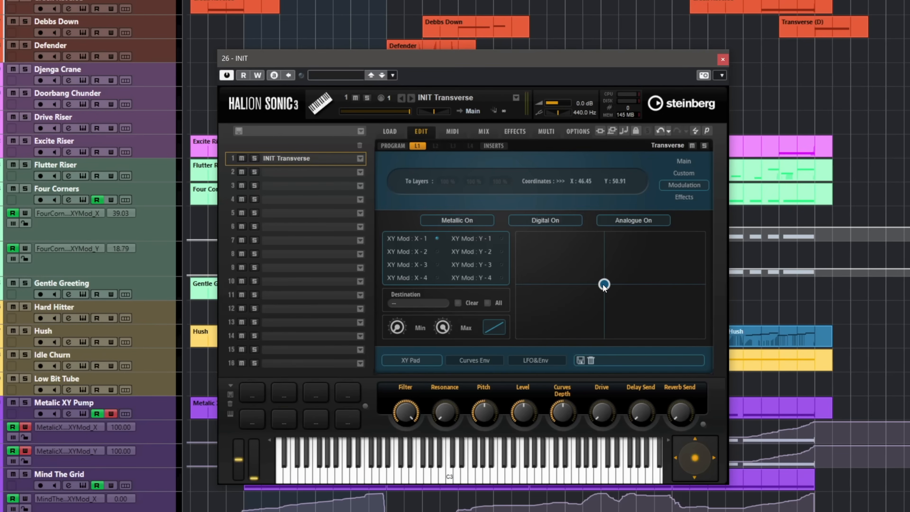
left_click(413, 304)
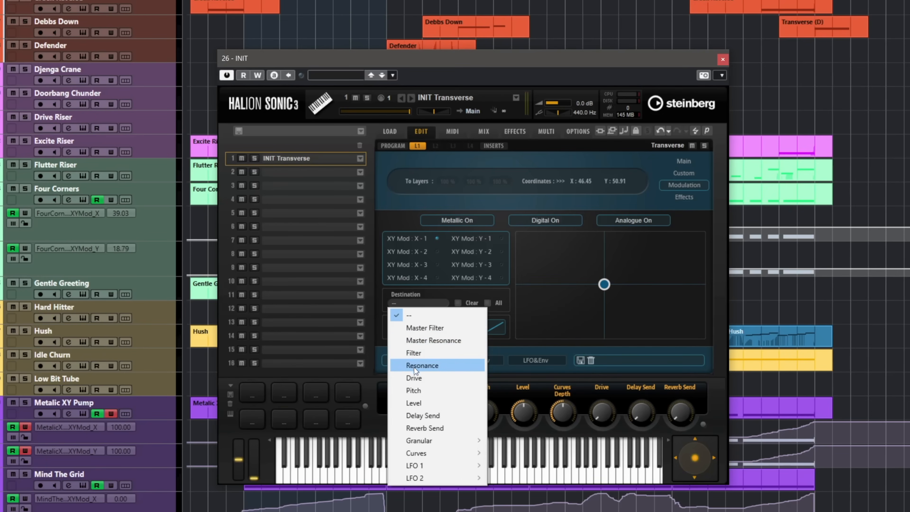
left_click(596, 292)
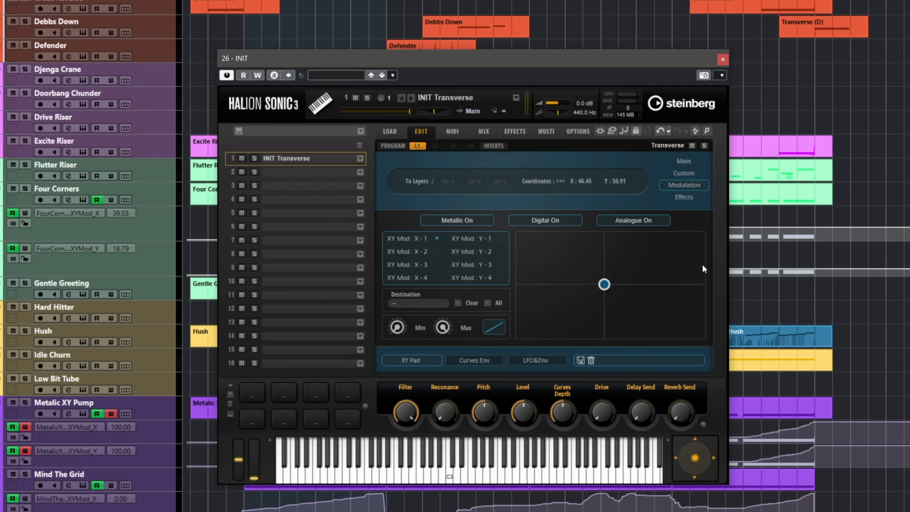
mouse_move(623, 278)
left_mouse_down()
mouse_move(636, 276)
mouse_move(600, 262)
mouse_move(626, 280)
left_mouse_up()
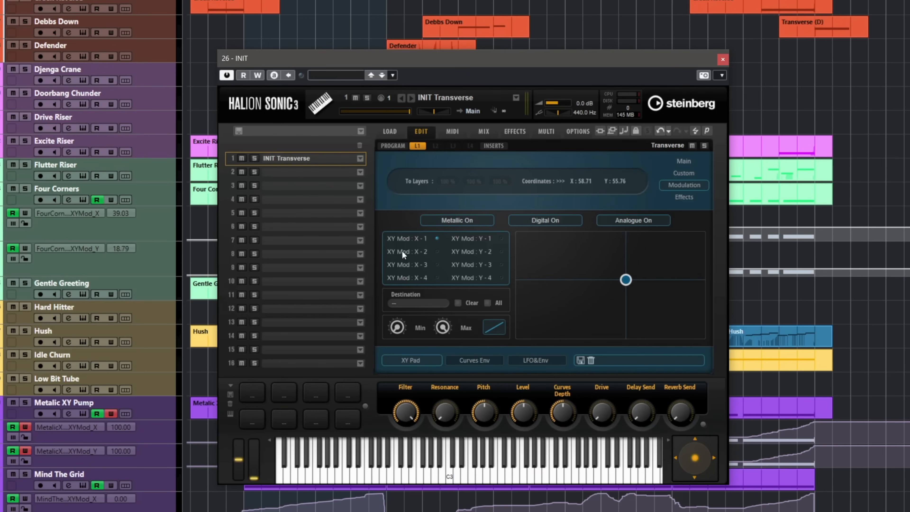
Step: Assign Pitch as the XY Mod X-1 destination and move the XY pad to about X 1.61, Y 6.67
left_click(408, 303)
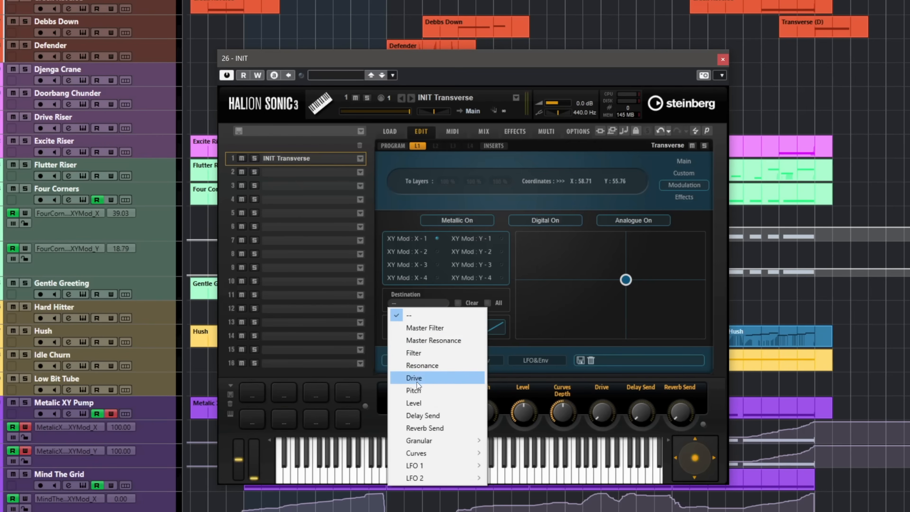
left_click(415, 390)
left_click_drag(625, 282, 532, 328)
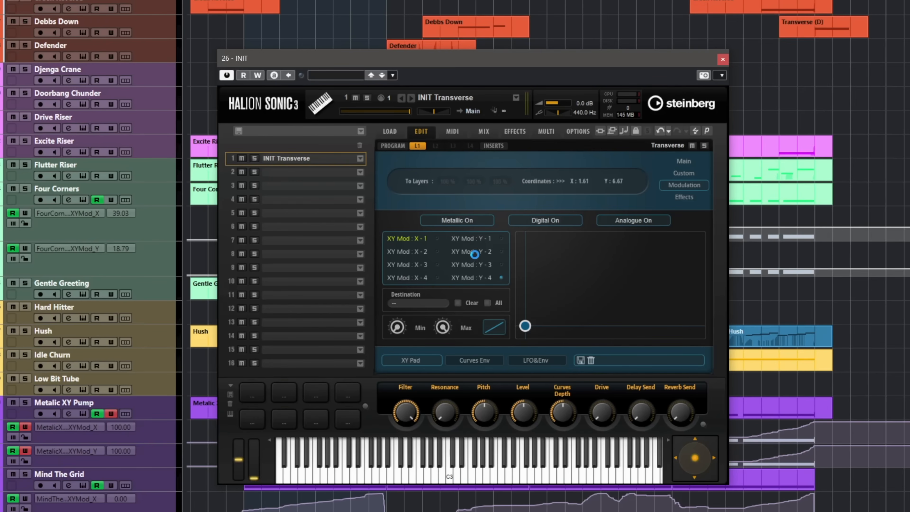
left_click(415, 238)
Step: Display the curves envelope and set its Amp depth to about 3%
left_click(479, 363)
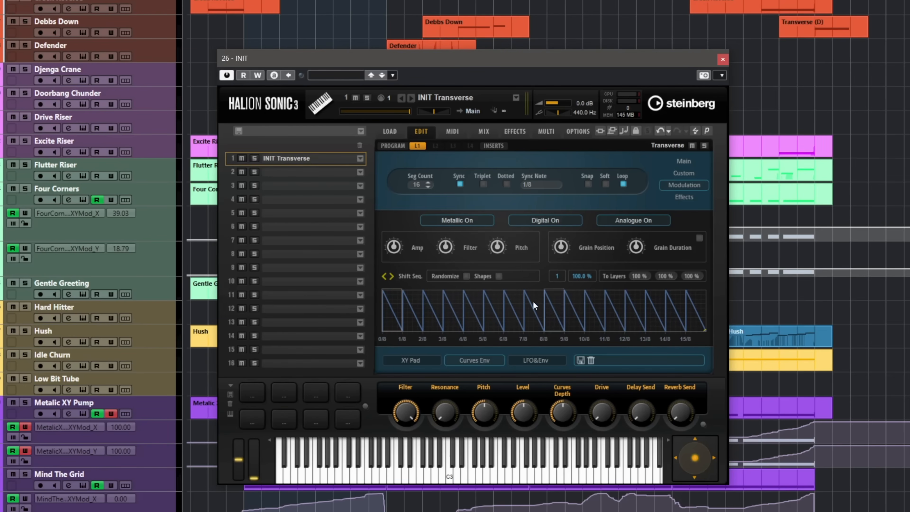
mouse_move(408, 250)
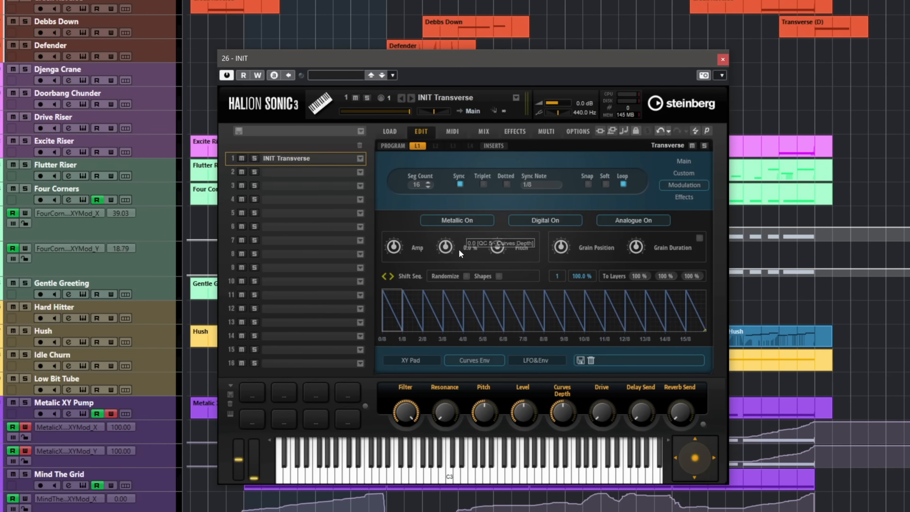
mouse_move(486, 246)
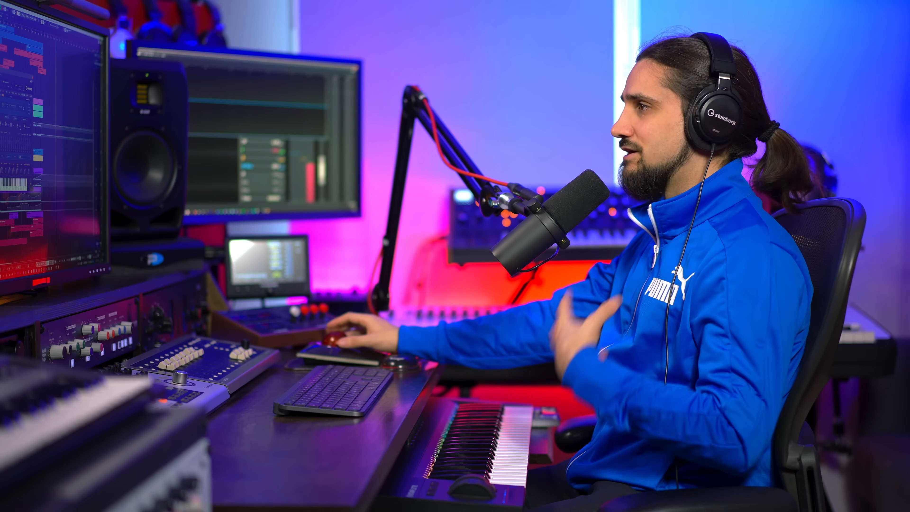
mouse_move(395, 246)
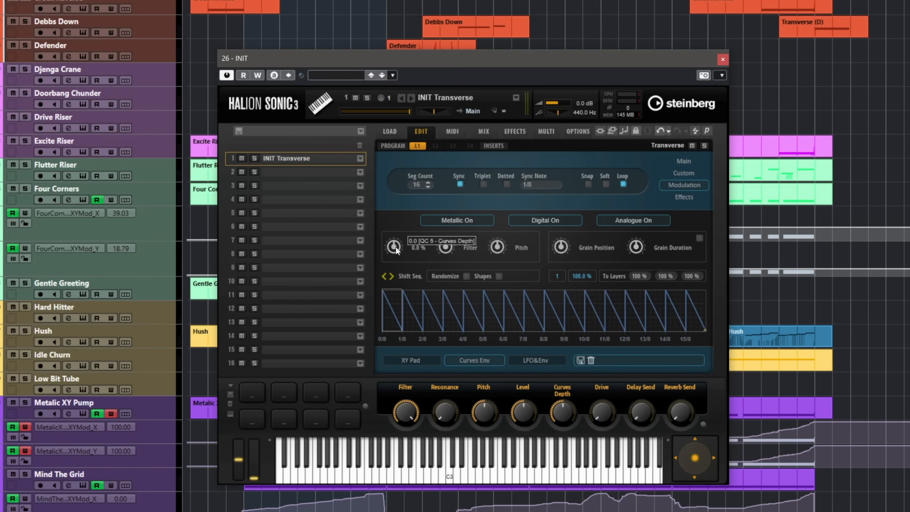
left_click_drag(395, 247, 411, 294)
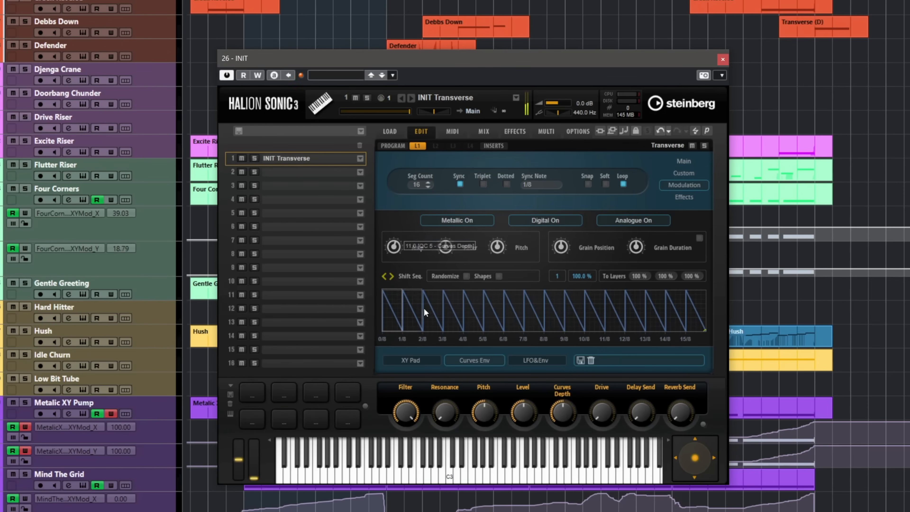
Step: Adjust the curves envelope's Filter and Pitch depths
mouse_move(448, 248)
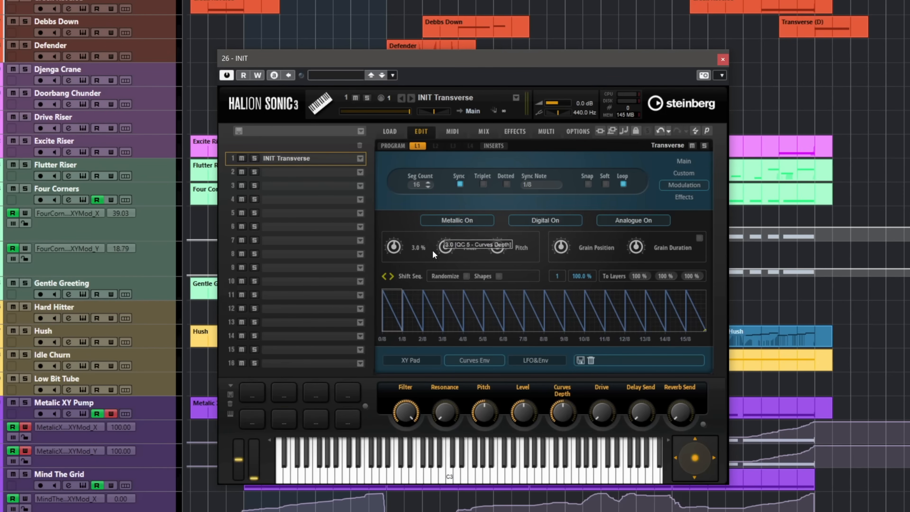
mouse_move(446, 246)
left_mouse_down()
mouse_move(453, 197)
mouse_move(447, 254)
left_mouse_up()
mouse_move(506, 243)
mouse_move(506, 246)
left_mouse_down()
mouse_move(500, 218)
mouse_move(502, 233)
left_mouse_up()
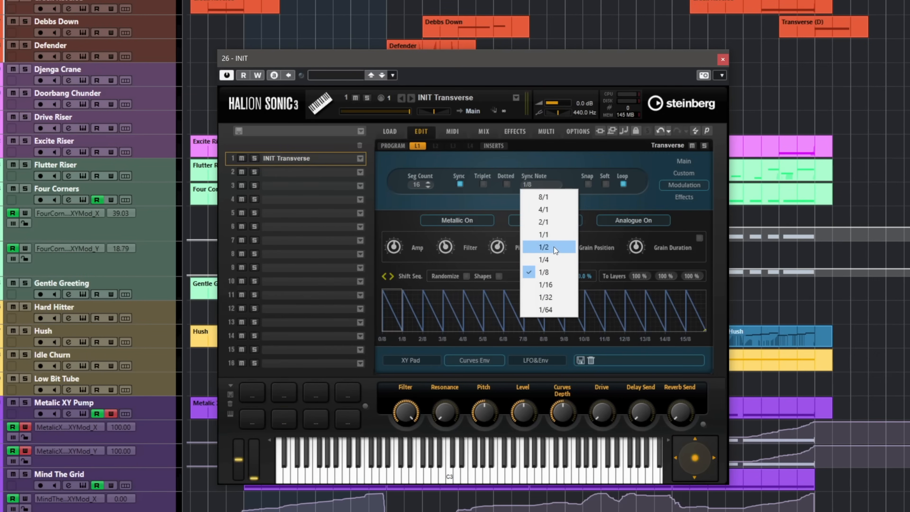
Step: Try a sync note of 1/2 for the curves envelope and settle on 1/4
left_click(554, 246)
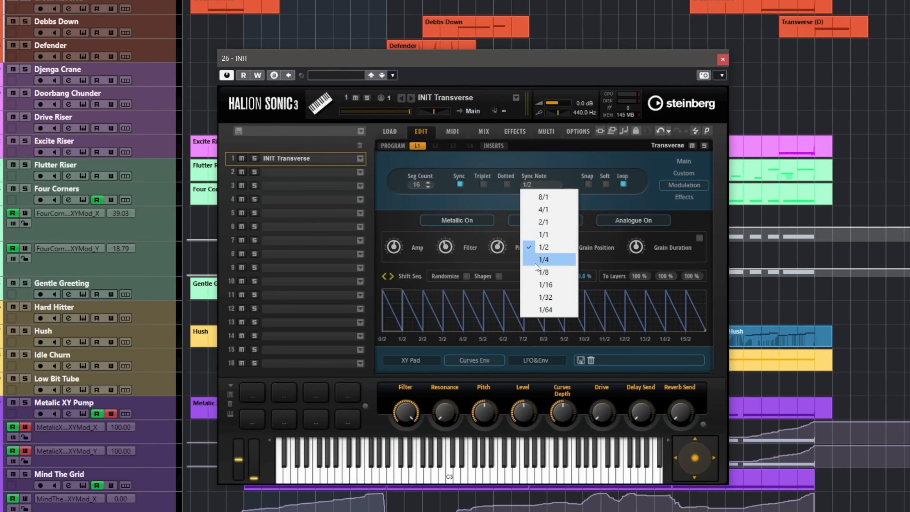
left_click(534, 263)
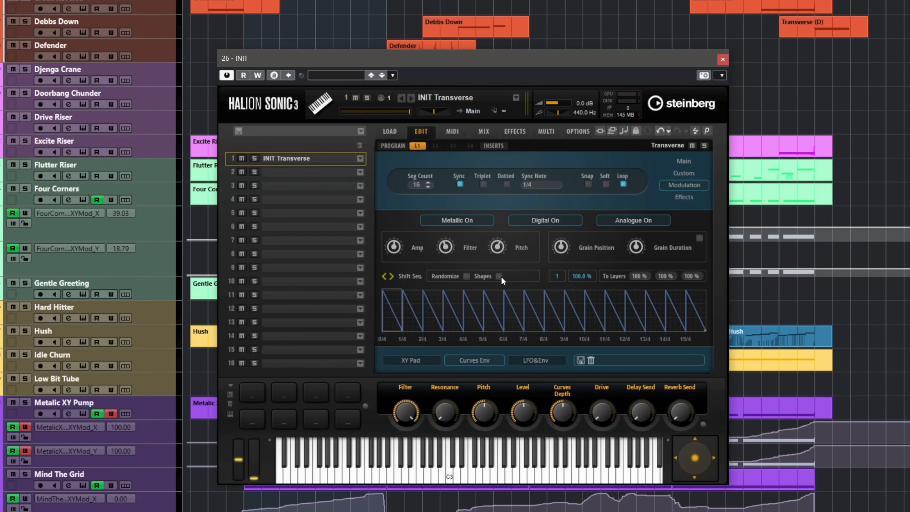
Step: Reshape the early envelope segments into rising ramps of increasing height and set the Pitch depth to about 23.4
left_click(498, 276)
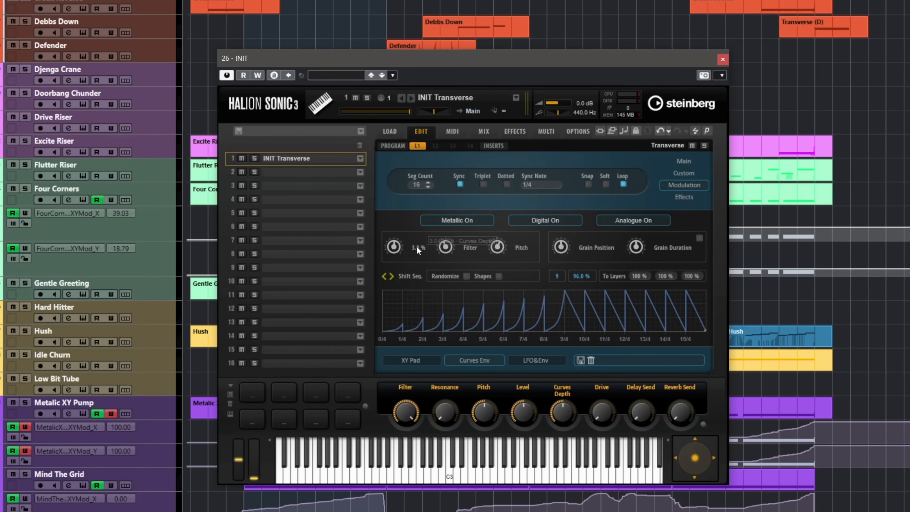
left_click_drag(497, 248, 497, 230)
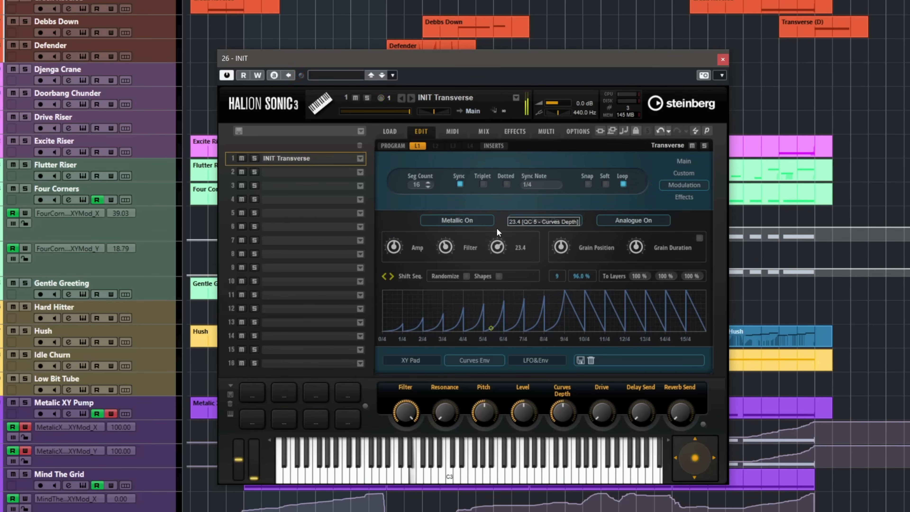